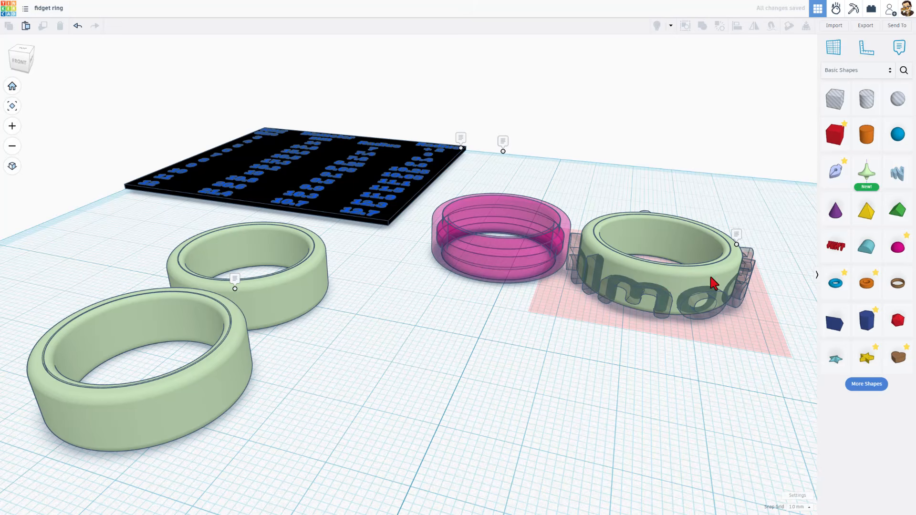
{"action": "mouse_move", "coordinate": [564, 322]}
{"action": "right_mouse_down"}
{"action": "mouse_move", "coordinate": [593, 342]}
{"action": "mouse_move", "coordinate": [554, 343]}
{"action": "mouse_move", "coordinate": [567, 320]}
{"action": "right_mouse_up"}
{"action": "left_click", "coordinate": [567, 318]}
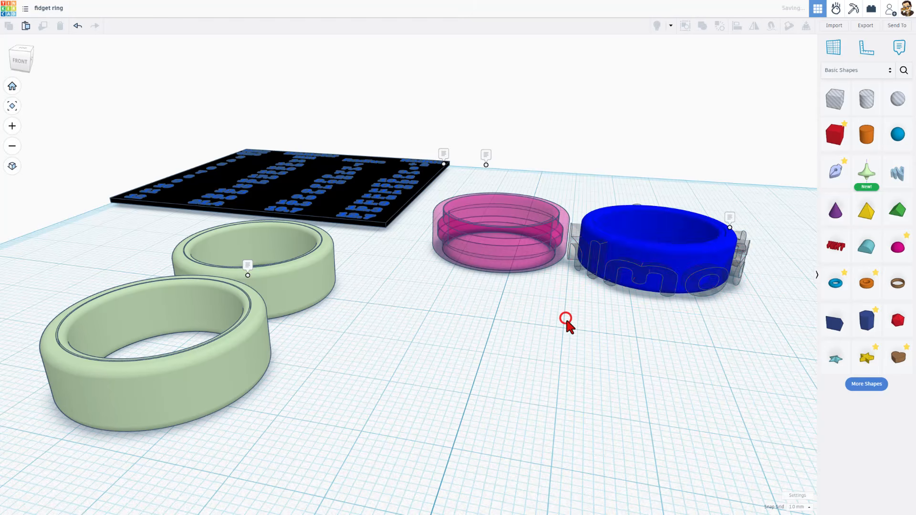
{"action": "right_click_drag", "start_coordinate": [489, 356], "coordinate": [516, 309]}
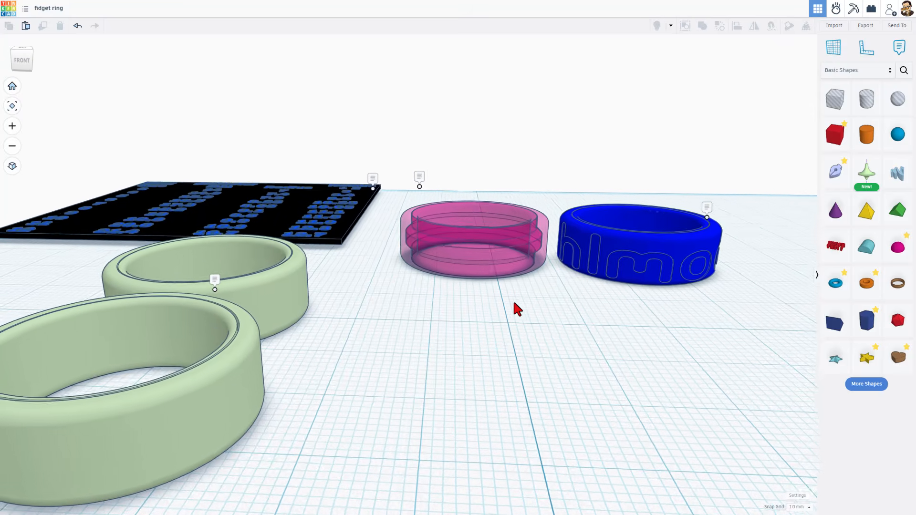
{"action": "left_click", "coordinate": [487, 259]}
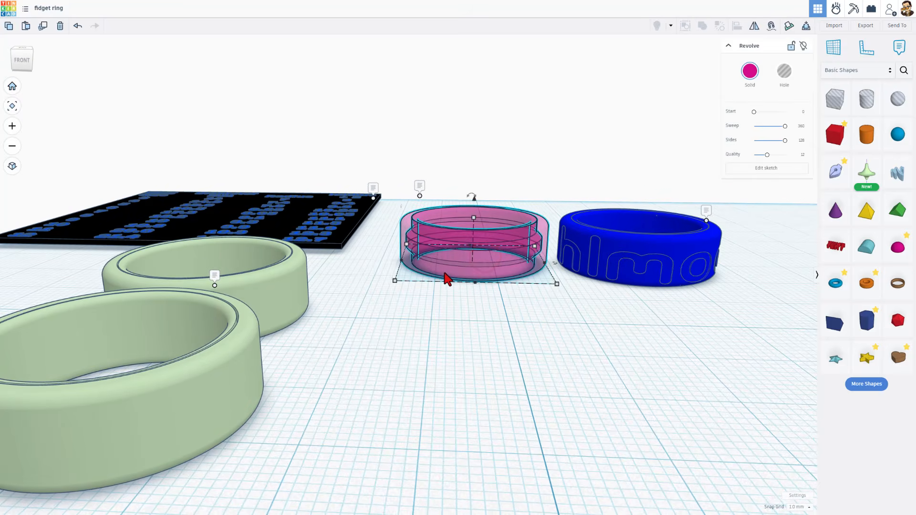
{"action": "right_click_drag", "start_coordinate": [446, 275], "coordinate": [528, 298]}
{"action": "left_click", "coordinate": [527, 298]}
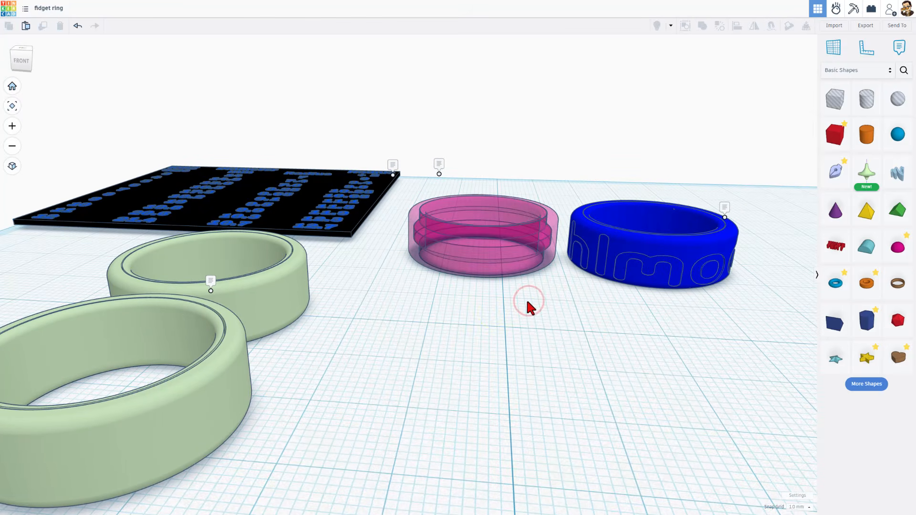
Switch to the HLModTech Library spreadsheet in the browser and show it full screen.
{"action": "key", "text": "F11"}
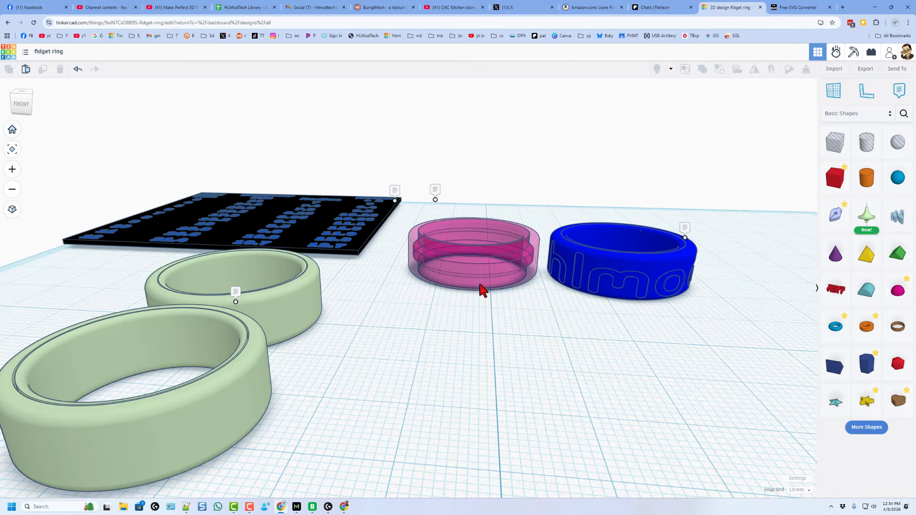
{"action": "left_click", "coordinate": [242, 7]}
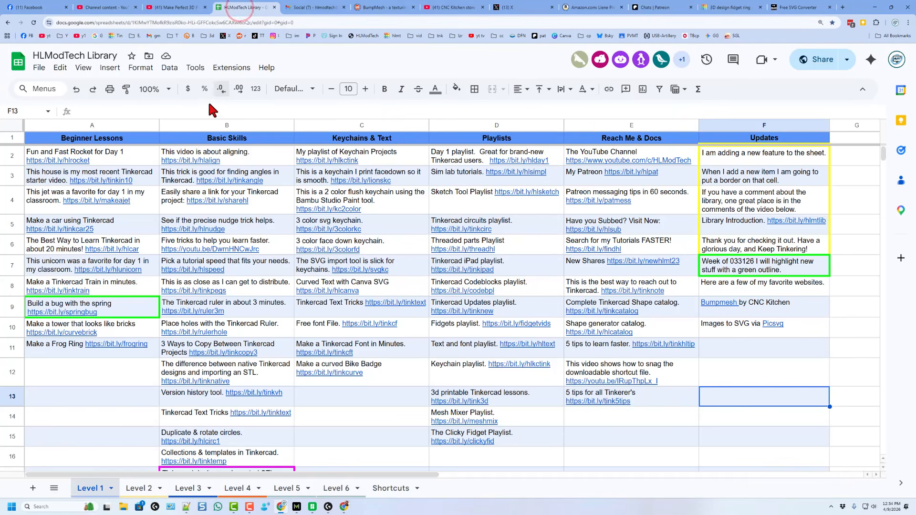
{"action": "left_click", "coordinate": [348, 436]}
{"action": "key", "text": "F11"}
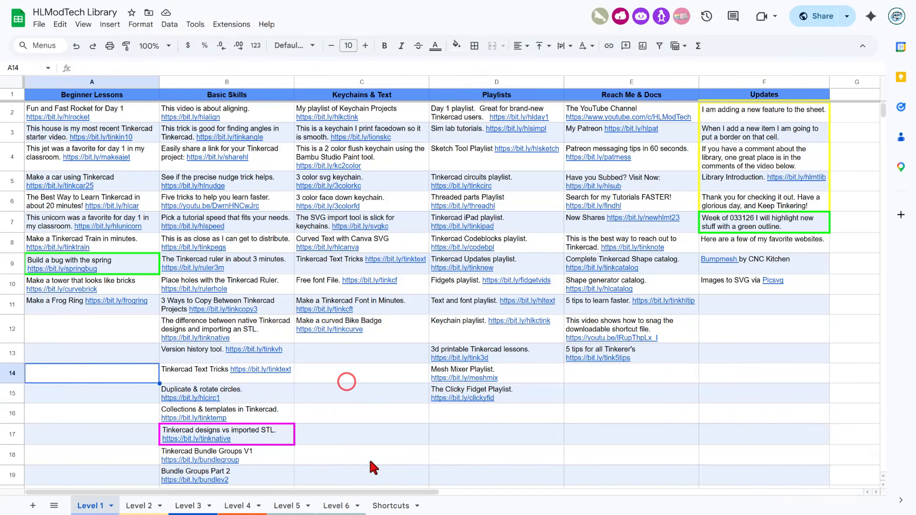
Look at the library's Shortcuts sheet and return to the Level 1 sheet.
{"action": "left_click", "coordinate": [347, 382]}
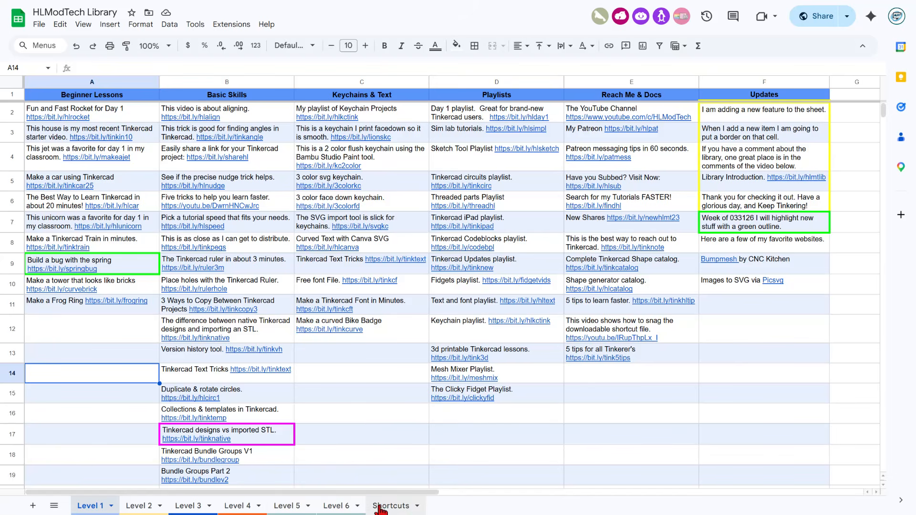
{"action": "left_click", "coordinate": [402, 507]}
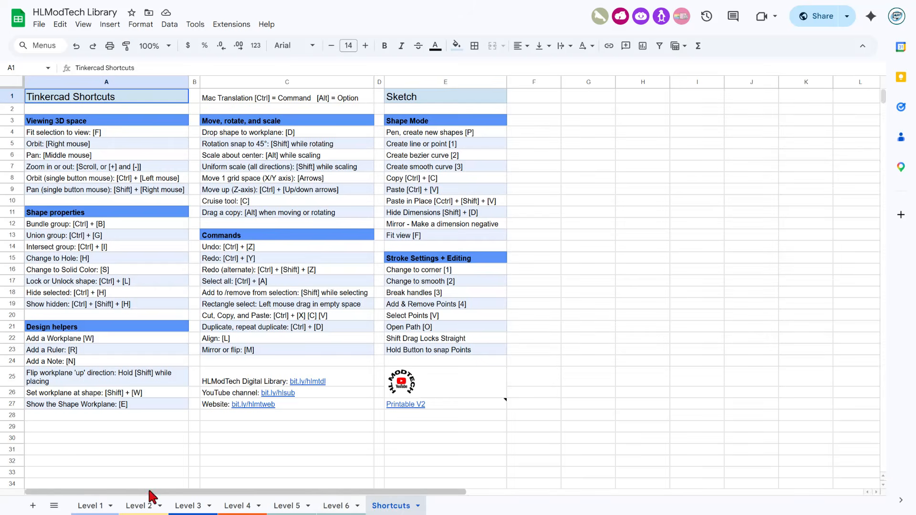
{"action": "left_click", "coordinate": [97, 507]}
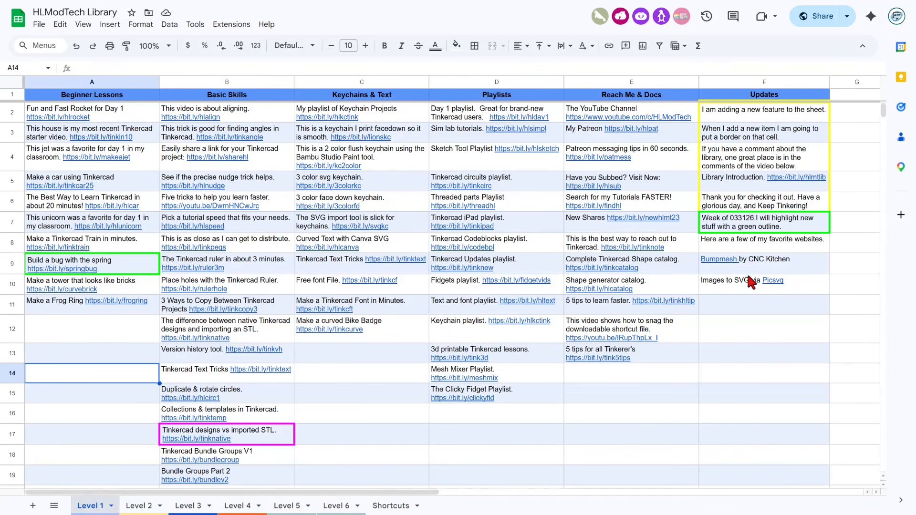
Open the BumpMesh by CNC Kitchen website from its link in the Updates column of the library.
{"action": "left_click", "coordinate": [716, 260]}
{"action": "key", "text": "ctrl+c"}
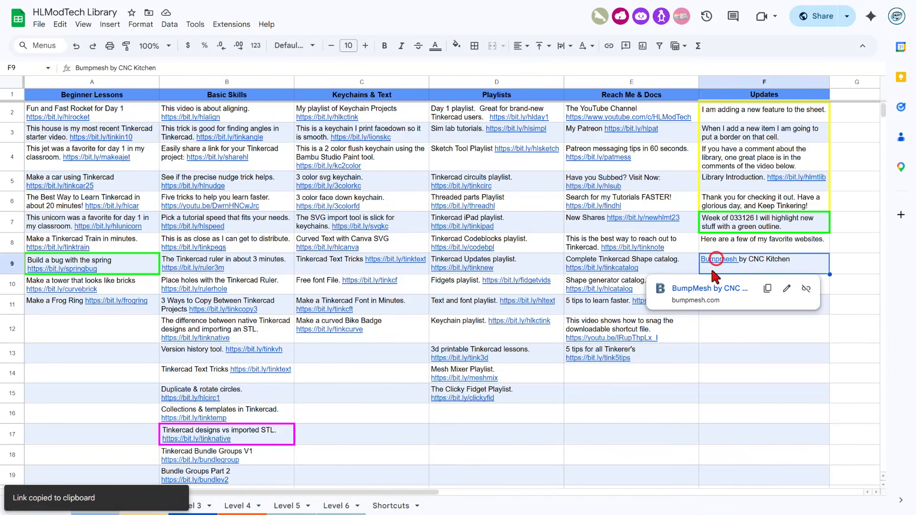
{"action": "left_click", "coordinate": [713, 290]}
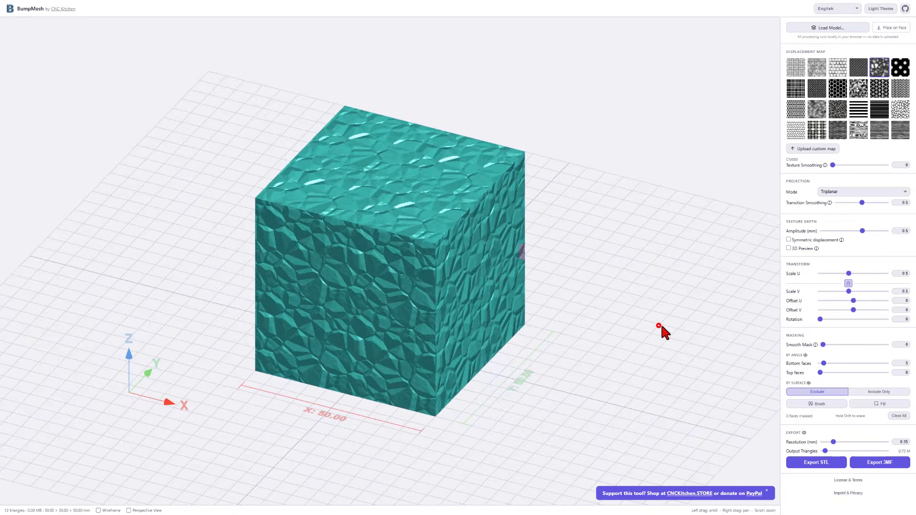
Load the model fidget ring 10 e.stl from the 3dmodeling folder in place of the sample cube.
{"action": "left_click", "coordinate": [660, 326]}
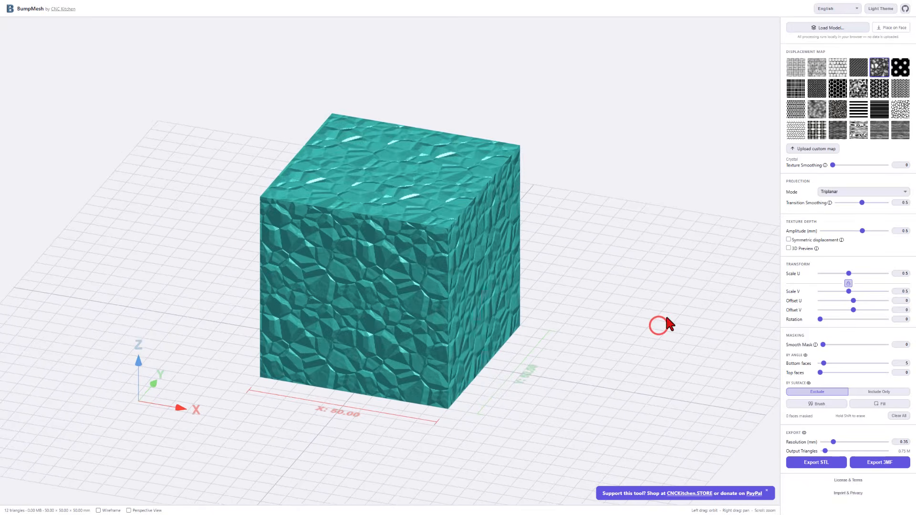
{"action": "left_click", "coordinate": [829, 30]}
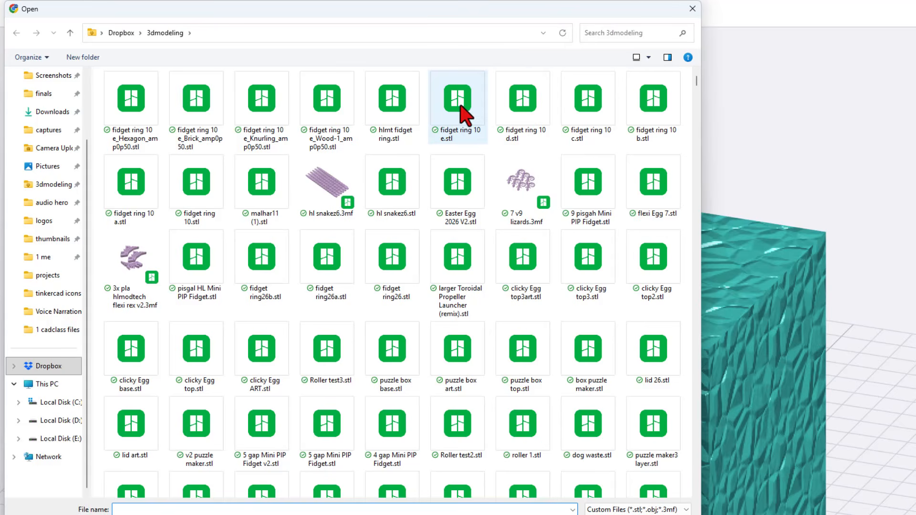
{"action": "double_click", "coordinate": [465, 114]}
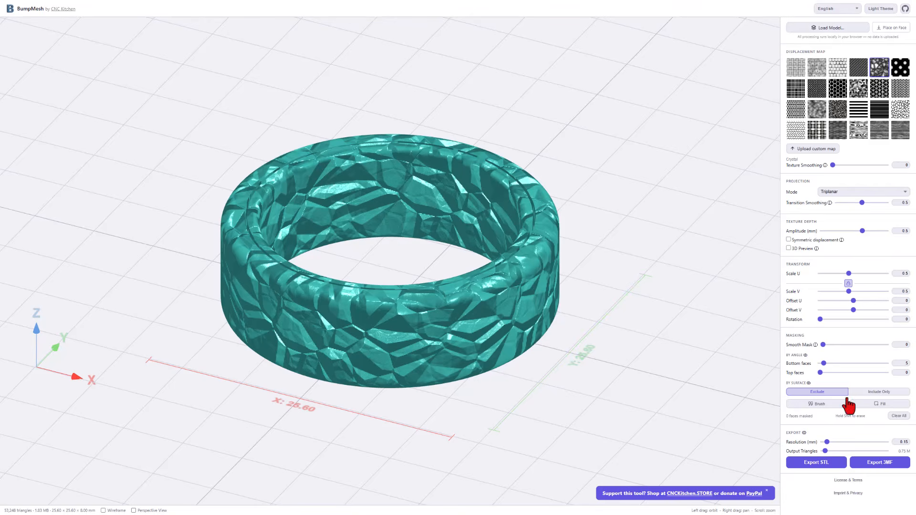
Limit the texture to the ring's outer surface using Include Only surface selection with Fill.
{"action": "left_click", "coordinate": [876, 393]}
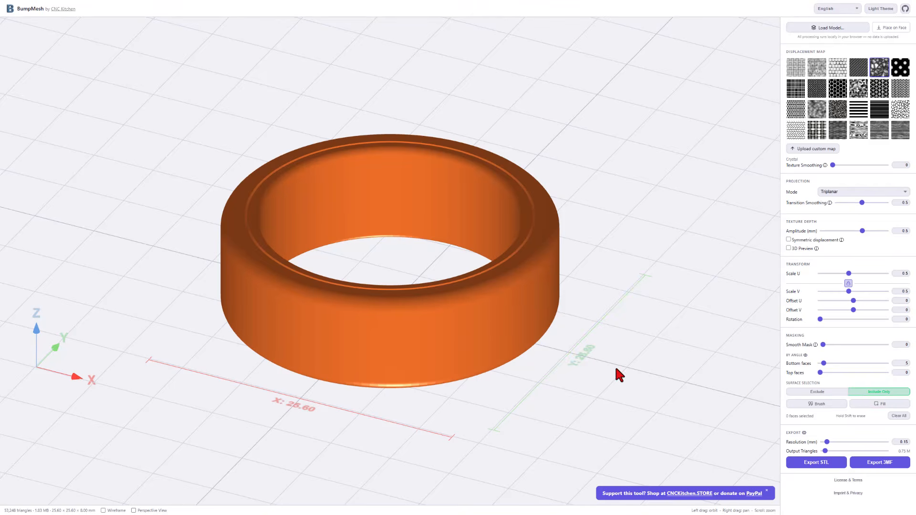
{"action": "left_click_drag", "start_coordinate": [509, 390], "coordinate": [487, 370]}
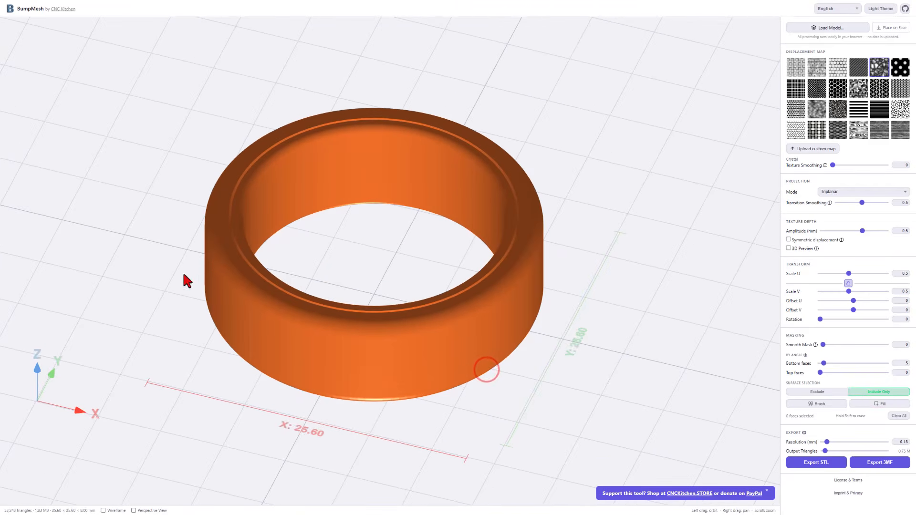
{"action": "left_click_drag", "start_coordinate": [356, 344], "coordinate": [351, 323]}
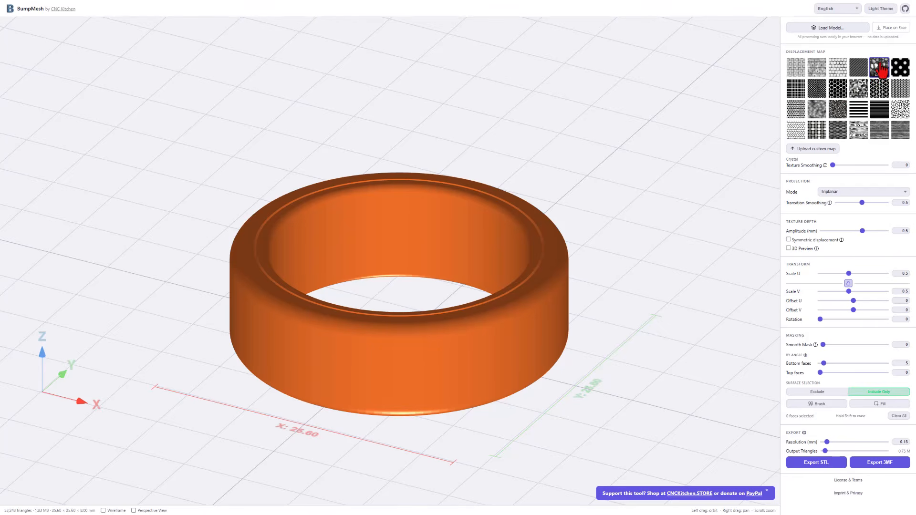
{"action": "left_click", "coordinate": [866, 405]}
{"action": "left_click", "coordinate": [453, 357]}
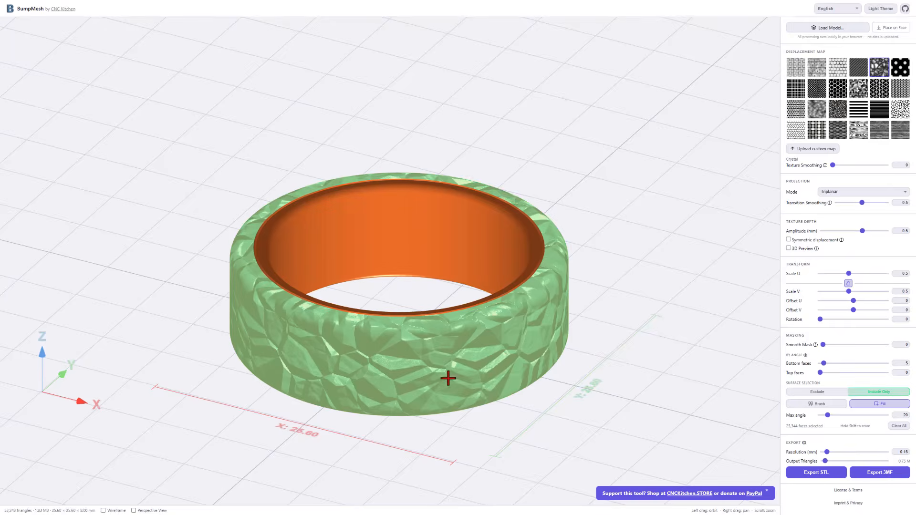
Set the bottom faces masking angle to 45 and check the mask on the ring's underside.
{"action": "left_click_drag", "start_coordinate": [504, 440], "coordinate": [526, 407]}
{"action": "right_click_drag", "start_coordinate": [527, 410], "coordinate": [575, 253]}
{"action": "scroll", "coordinate": [548, 335], "scroll_direction": "down", "scroll_amount": 4}
{"action": "left_click_drag", "start_coordinate": [575, 253], "coordinate": [574, 213]}
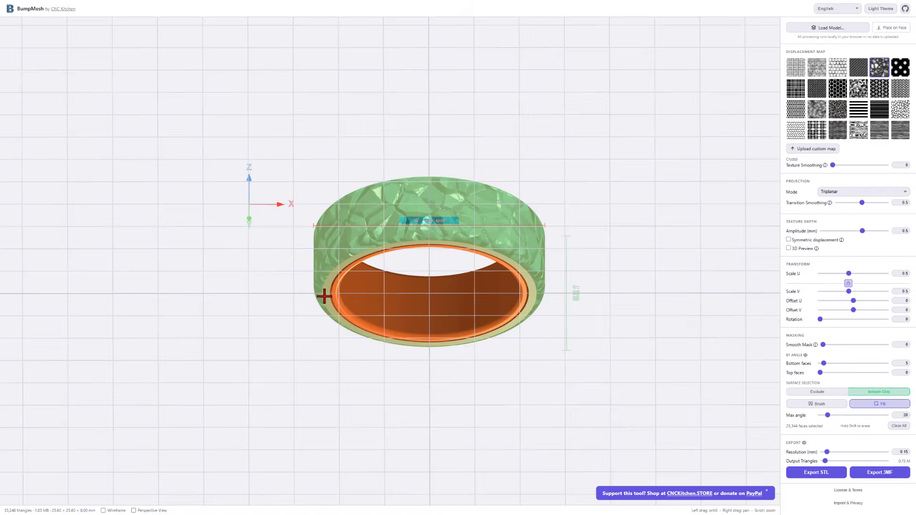
{"action": "left_click_drag", "start_coordinate": [567, 266], "coordinate": [567, 321]}
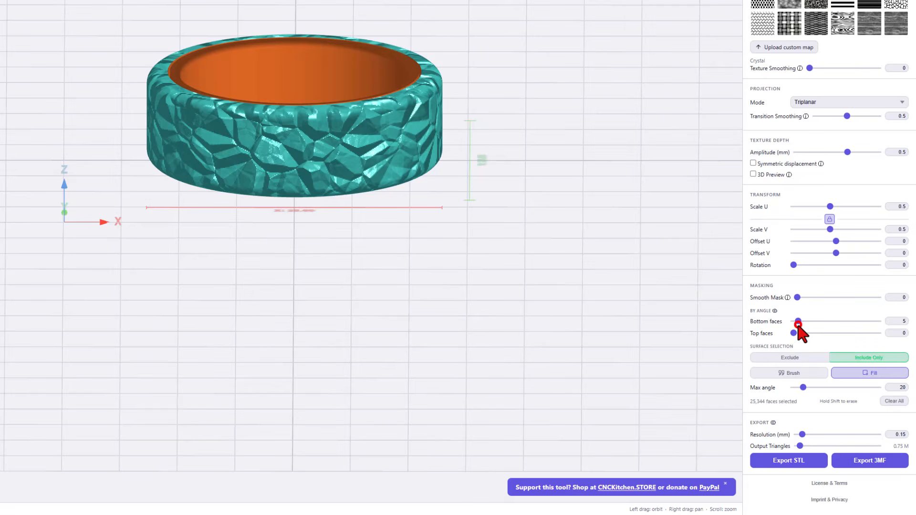
{"action": "left_click_drag", "start_coordinate": [798, 322], "coordinate": [837, 331]}
{"action": "left_click_drag", "start_coordinate": [529, 329], "coordinate": [430, 262]}
{"action": "scroll", "coordinate": [422, 205], "scroll_direction": "up", "scroll_amount": 4}
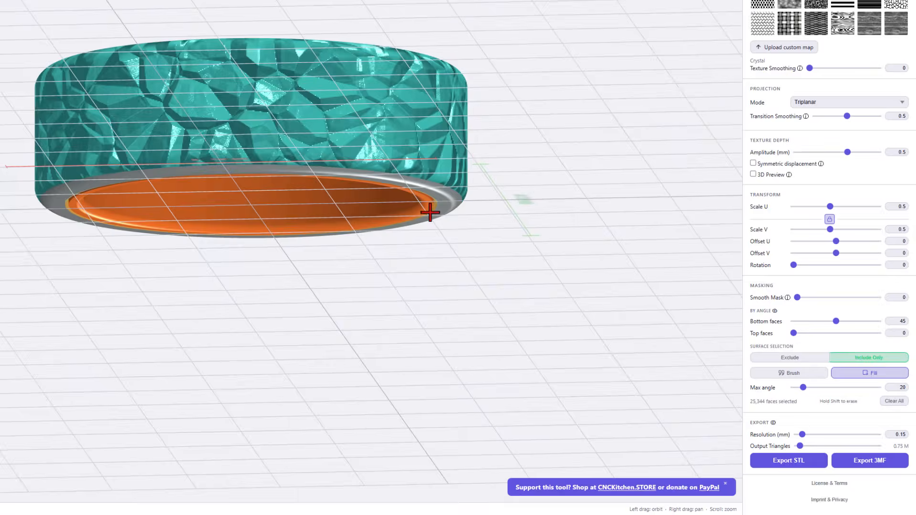
{"action": "scroll", "coordinate": [430, 212], "scroll_direction": "up", "scroll_amount": 2}
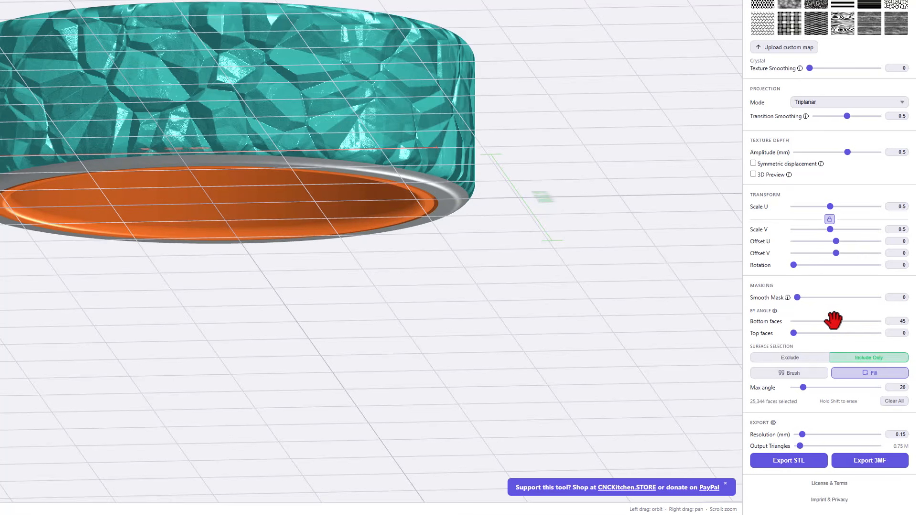
Set the bottom faces masking angle to 23 and review the textured ring.
{"action": "left_click_drag", "start_coordinate": [835, 320], "coordinate": [815, 326]}
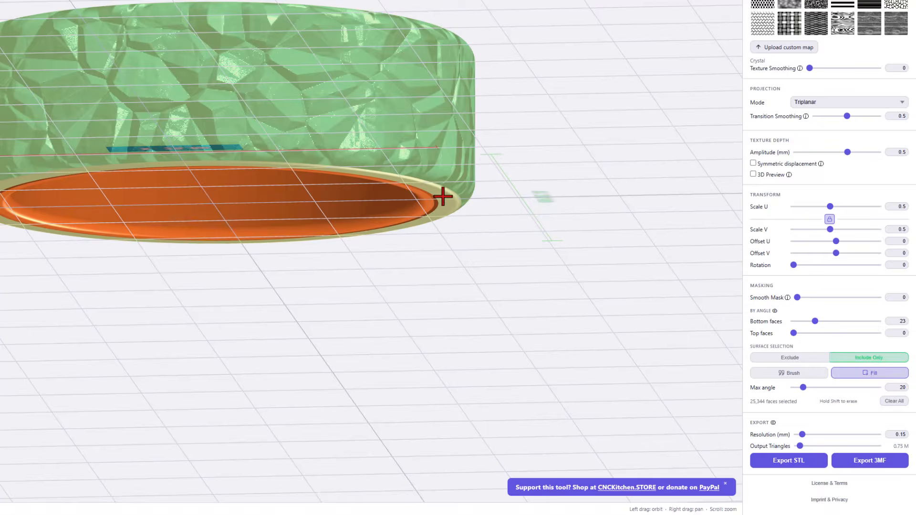
{"action": "left_click_drag", "start_coordinate": [534, 189], "coordinate": [528, 227]}
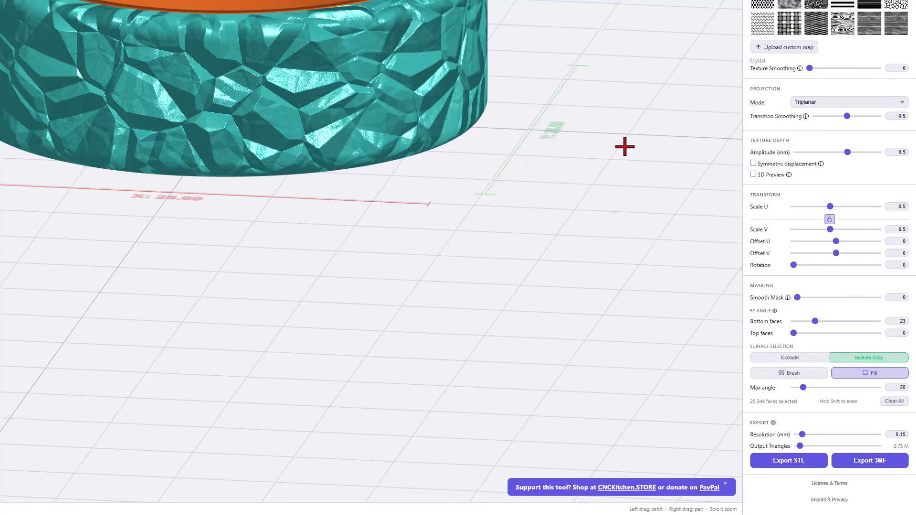
{"action": "scroll", "coordinate": [621, 186], "scroll_direction": "down", "scroll_amount": 4}
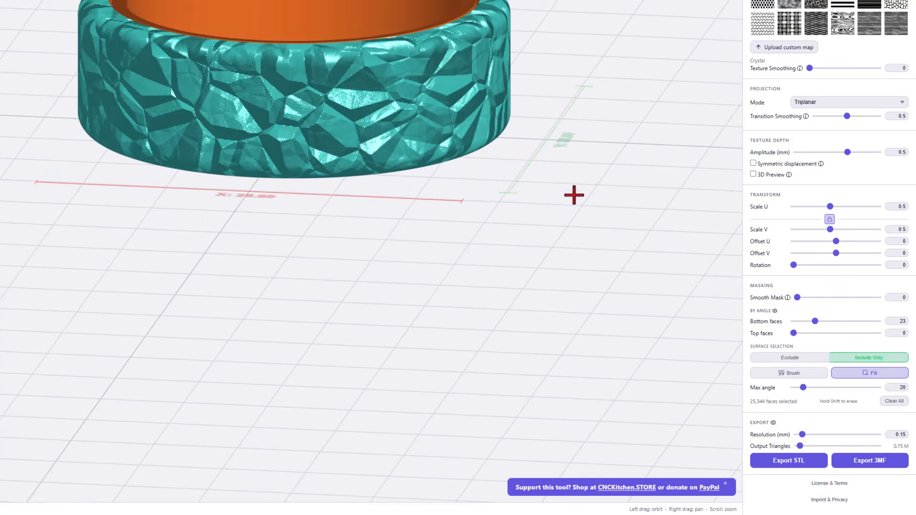
{"action": "scroll", "coordinate": [559, 196], "scroll_direction": "down", "scroll_amount": 4}
{"action": "left_click_drag", "start_coordinate": [503, 246], "coordinate": [446, 252]}
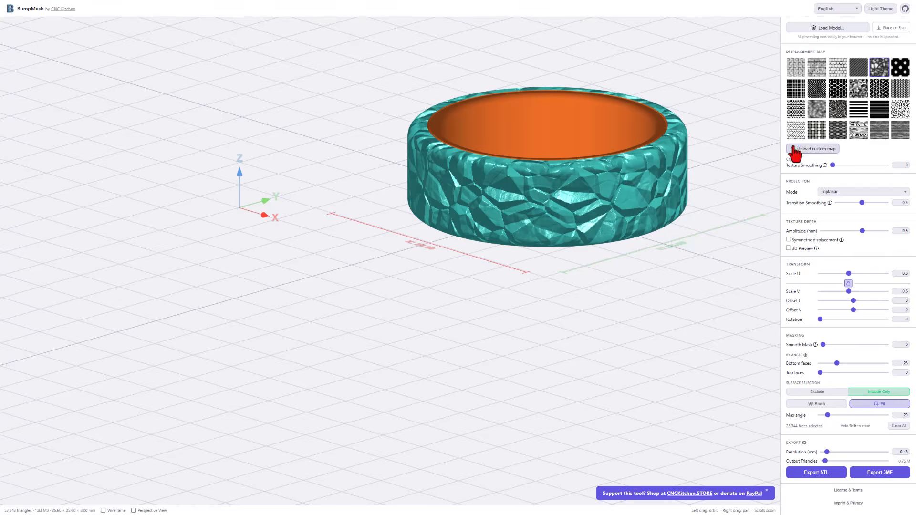
Try several displacement maps on the ring, including Weave 2, Wood 1, Voronoi, the isometric grid and Hexagon.
{"action": "left_click", "coordinate": [817, 130]}
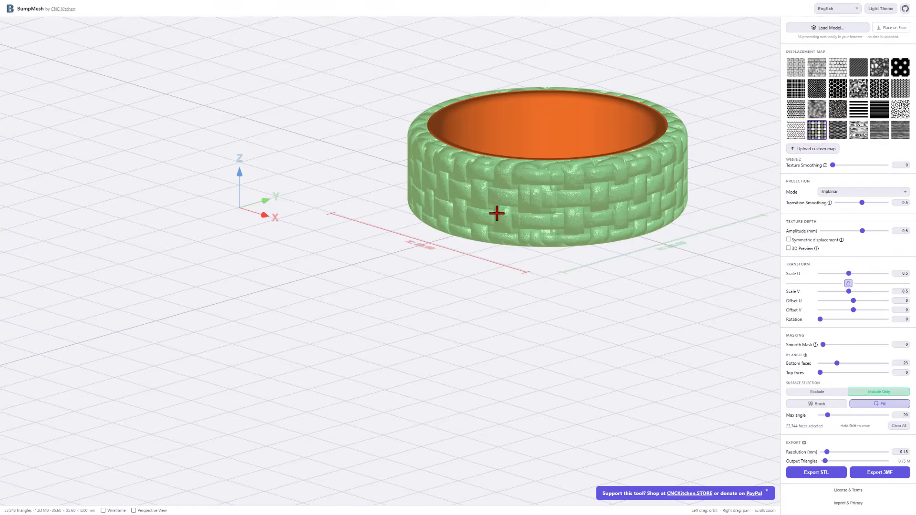
{"action": "left_click", "coordinate": [850, 134]}
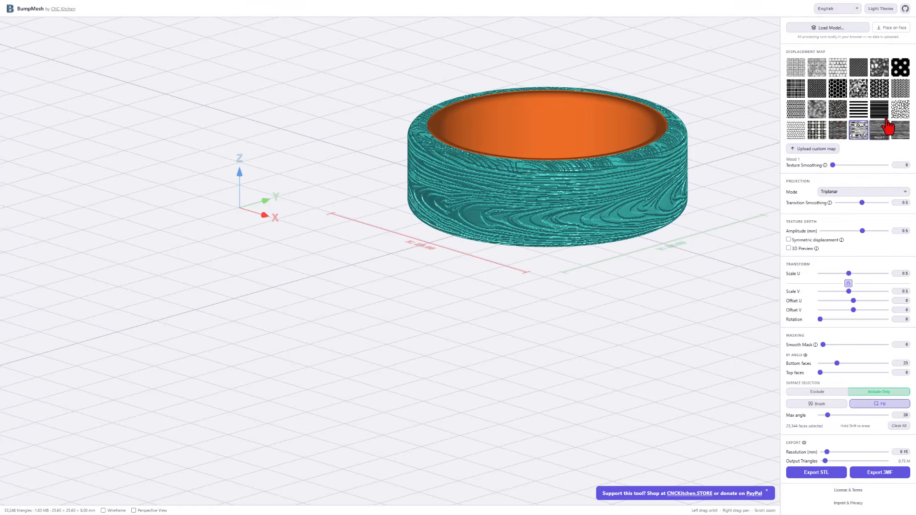
{"action": "left_click", "coordinate": [901, 111]}
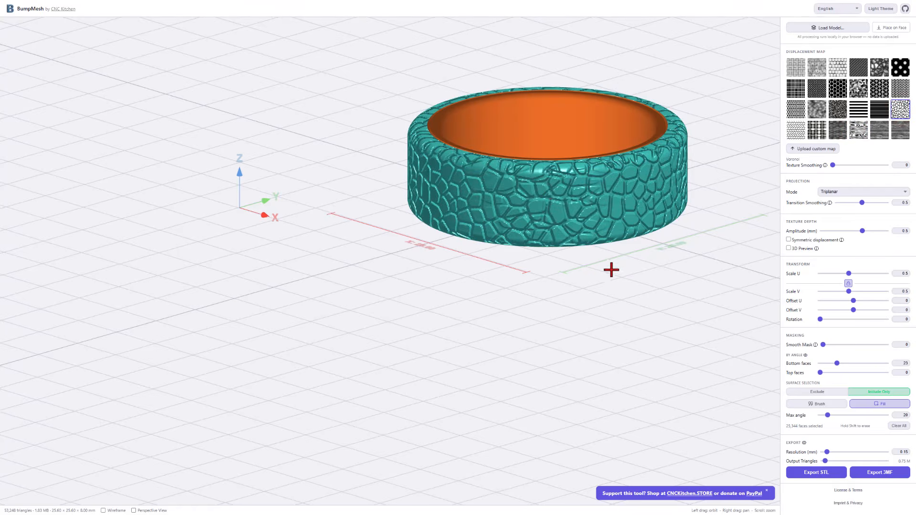
{"action": "left_click_drag", "start_coordinate": [609, 268], "coordinate": [742, 170]}
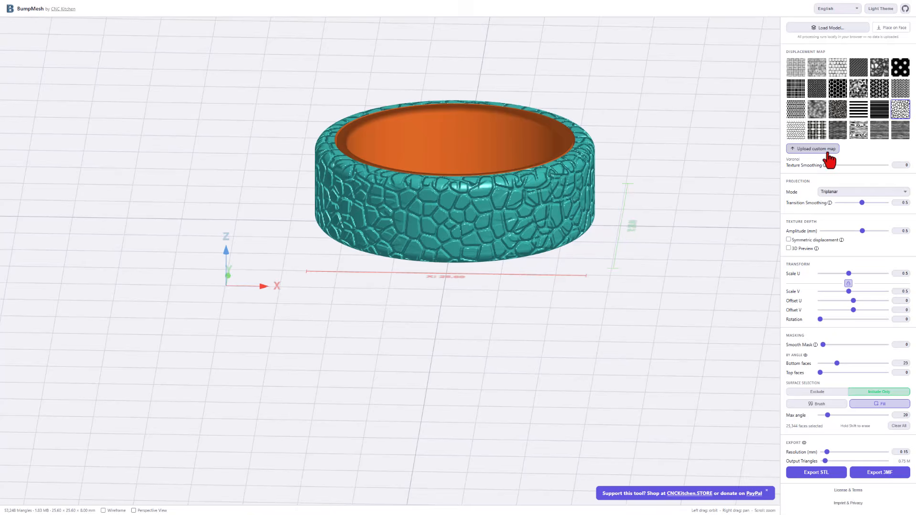
{"action": "left_click", "coordinate": [881, 91]}
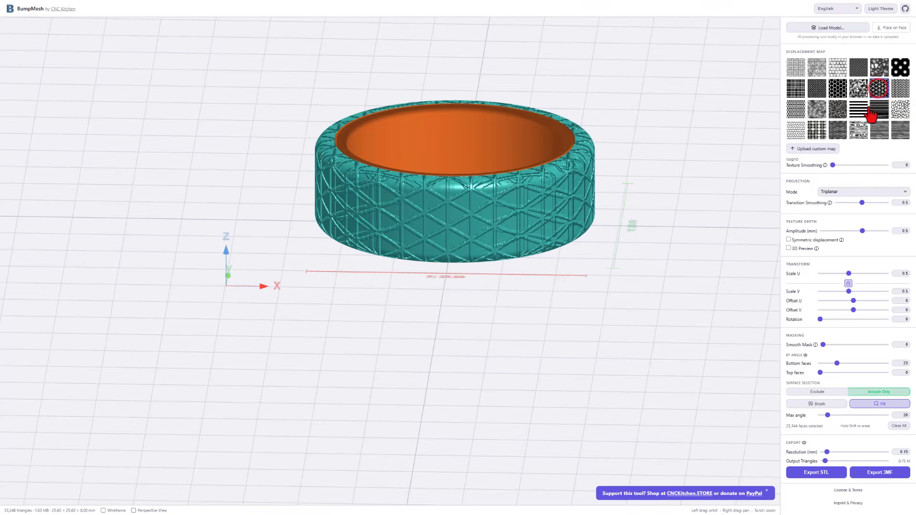
{"action": "left_click", "coordinate": [899, 88]}
{"action": "left_click", "coordinate": [835, 96]}
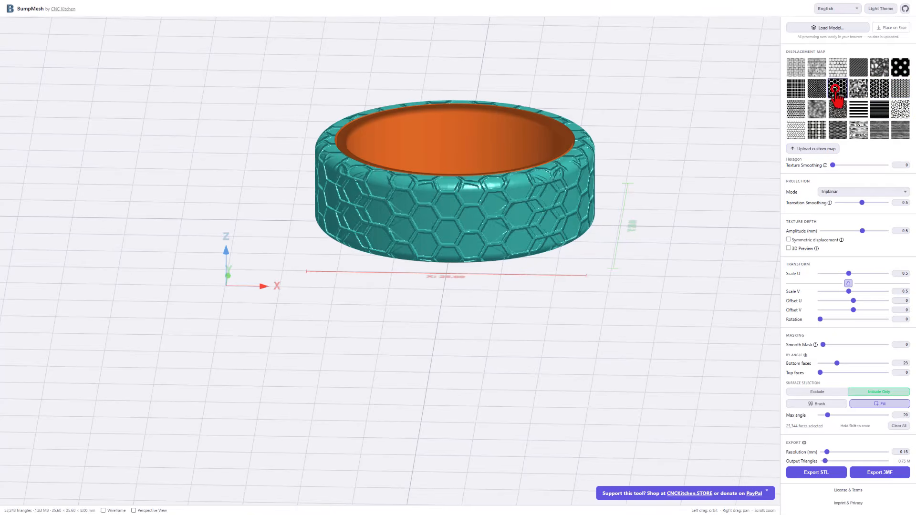
Apply the Grip Surface displacement map to the ring and set Scale U and Scale V to 1.17.
{"action": "left_click", "coordinate": [814, 95]}
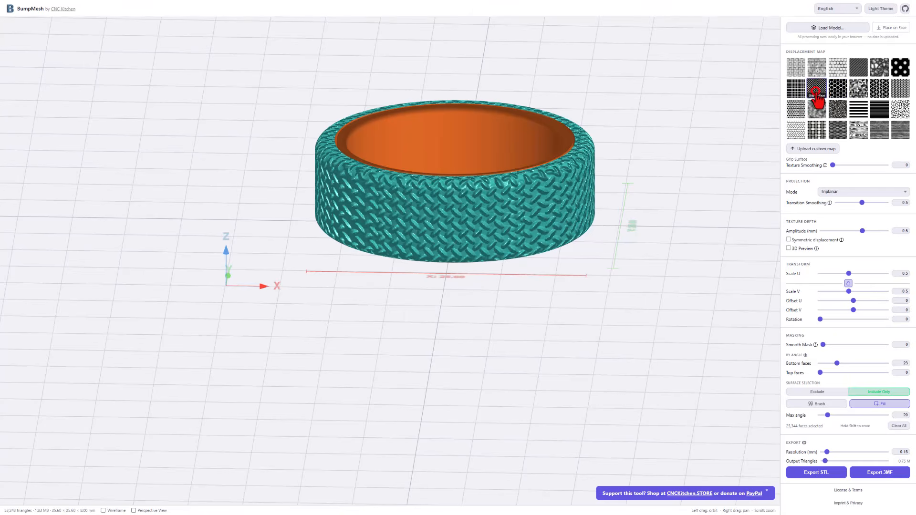
{"action": "left_click_drag", "start_coordinate": [585, 292], "coordinate": [619, 269]}
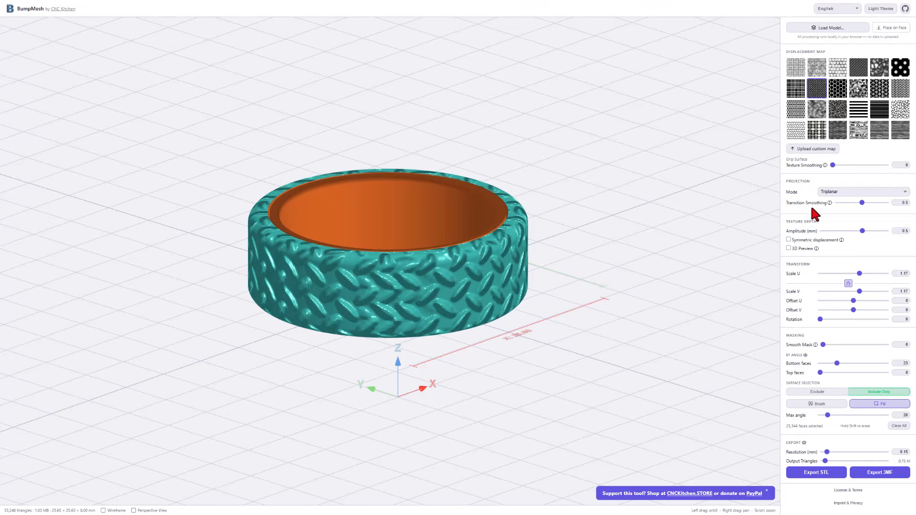
Change the projection mode to Cylindrical and set Scale U and Scale V of the Grip Surface texture to 0.56.
{"action": "left_click", "coordinate": [844, 195]}
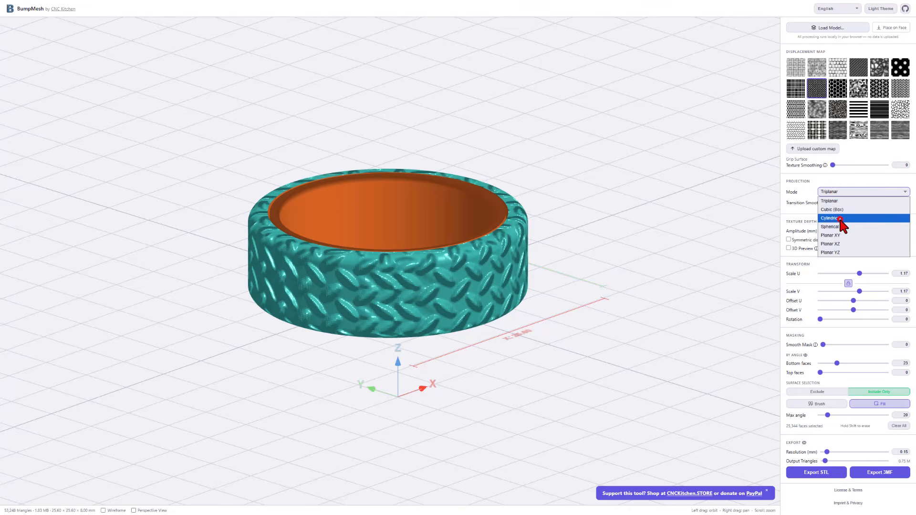
{"action": "left_click", "coordinate": [840, 218]}
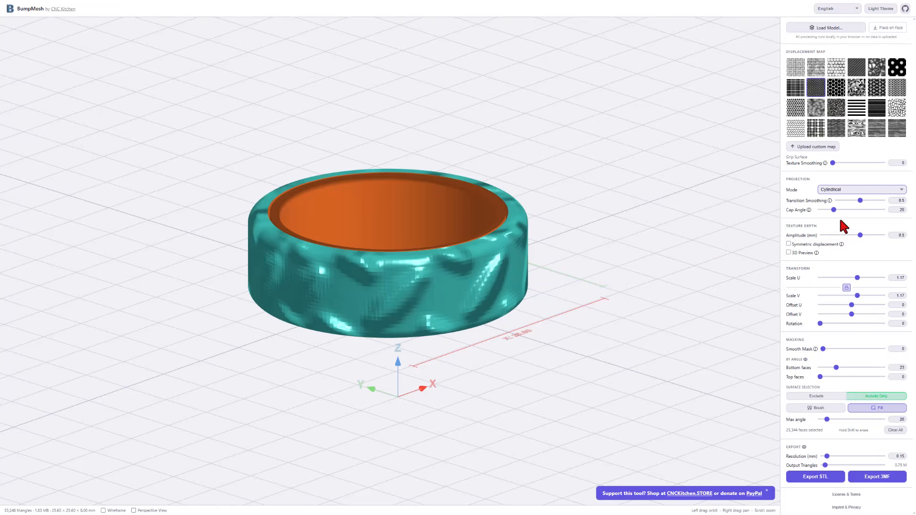
{"action": "mouse_move", "coordinate": [615, 265]}
{"action": "left_mouse_down"}
{"action": "mouse_move", "coordinate": [632, 280]}
{"action": "mouse_move", "coordinate": [630, 267]}
{"action": "left_mouse_up"}
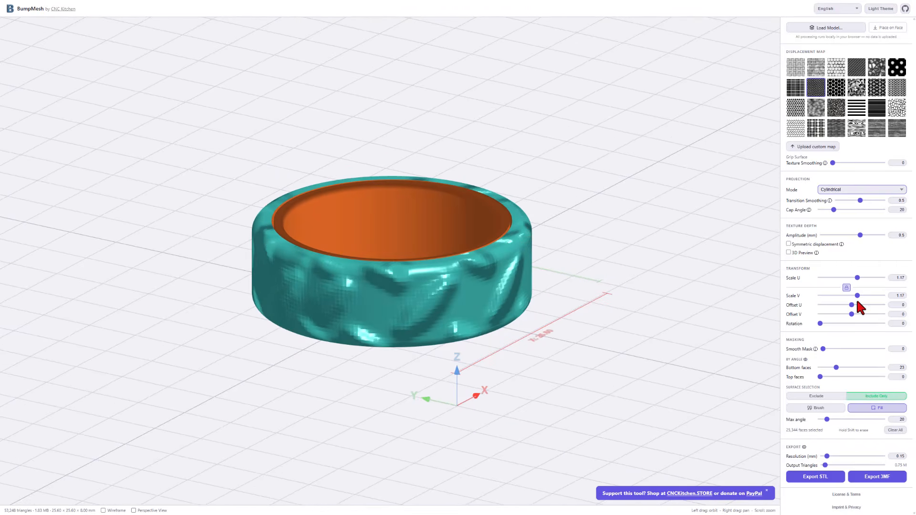
{"action": "left_click_drag", "start_coordinate": [856, 295], "coordinate": [849, 299]}
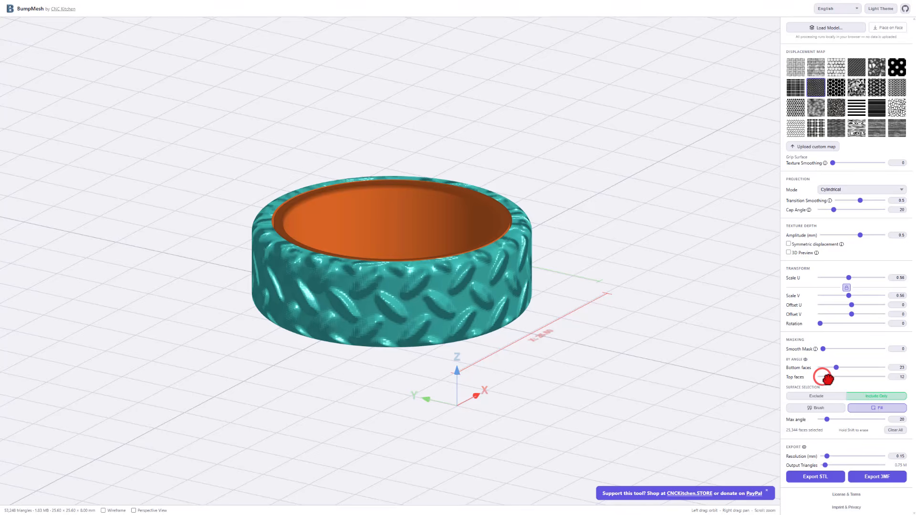
Set the top faces and bottom faces masking angles to 27 and check the ring from above and below.
{"action": "left_click_drag", "start_coordinate": [828, 380], "coordinate": [831, 381]}
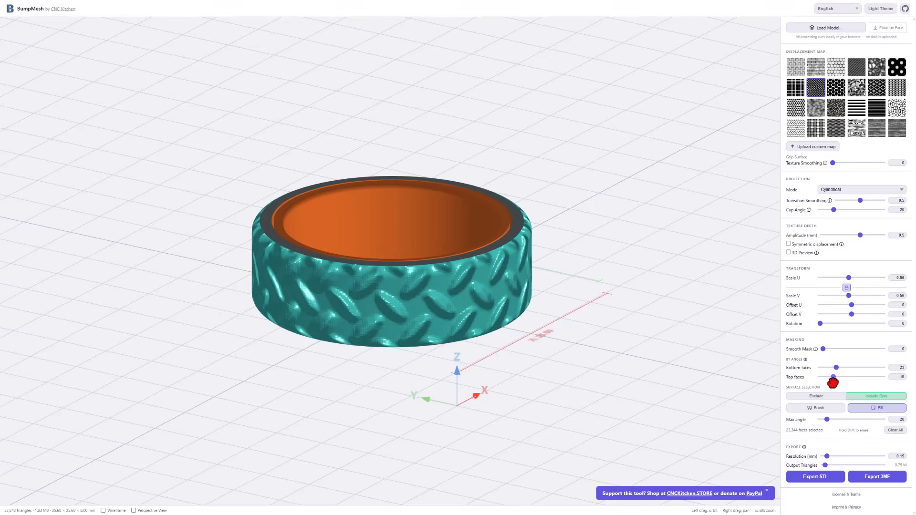
{"action": "left_click", "coordinate": [622, 219]}
{"action": "left_click_drag", "start_coordinate": [610, 243], "coordinate": [748, 308]}
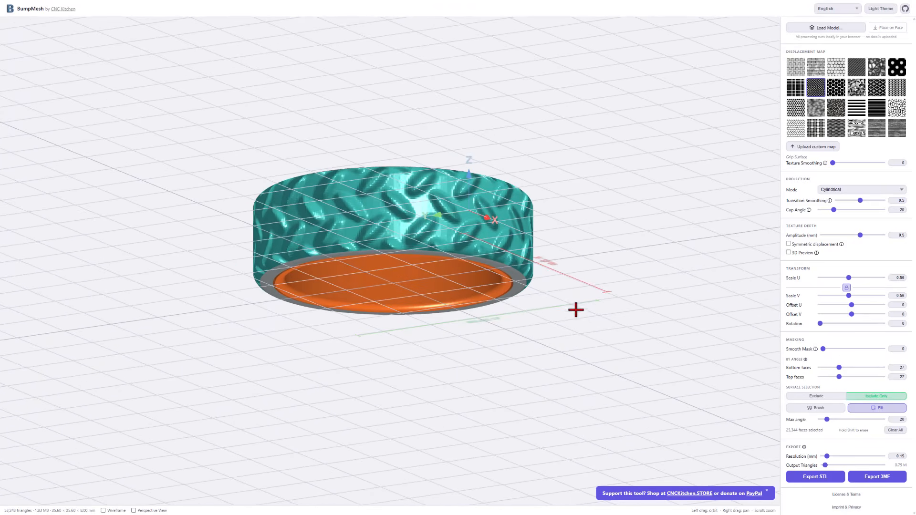
{"action": "left_click_drag", "start_coordinate": [576, 310], "coordinate": [622, 339]}
Export the textured ring as an STL named "fidget ring 10 e_Grip-Surface_amp0p50 (1).stl" in the 3dmodeling folder.
{"action": "left_click", "coordinate": [810, 477]}
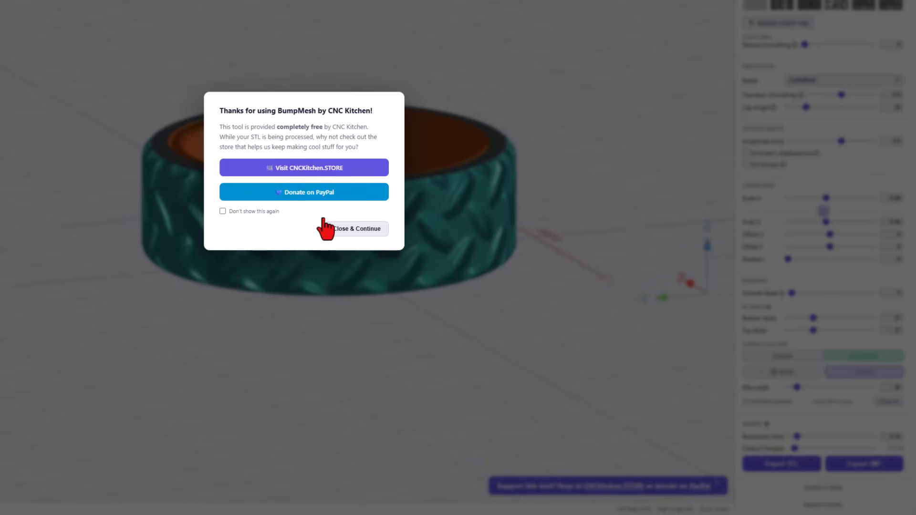
{"action": "left_click", "coordinate": [361, 231]}
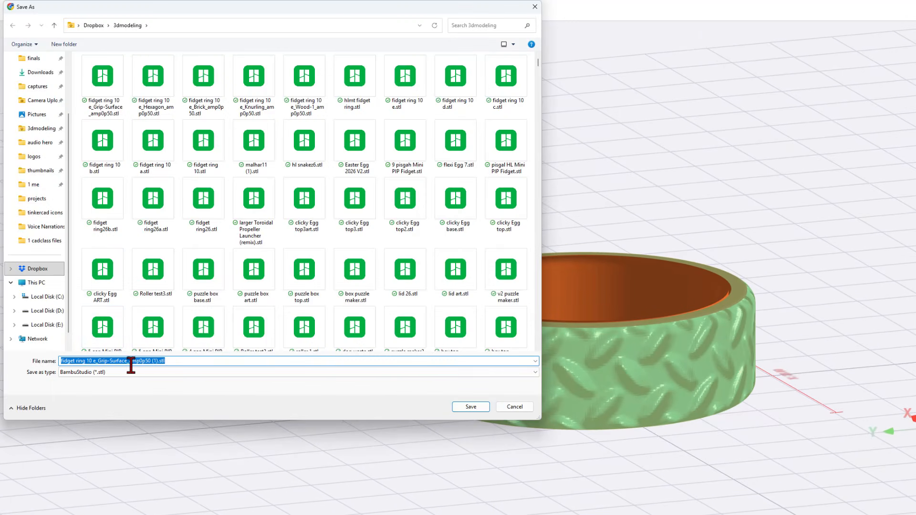
{"action": "left_click", "coordinate": [465, 408]}
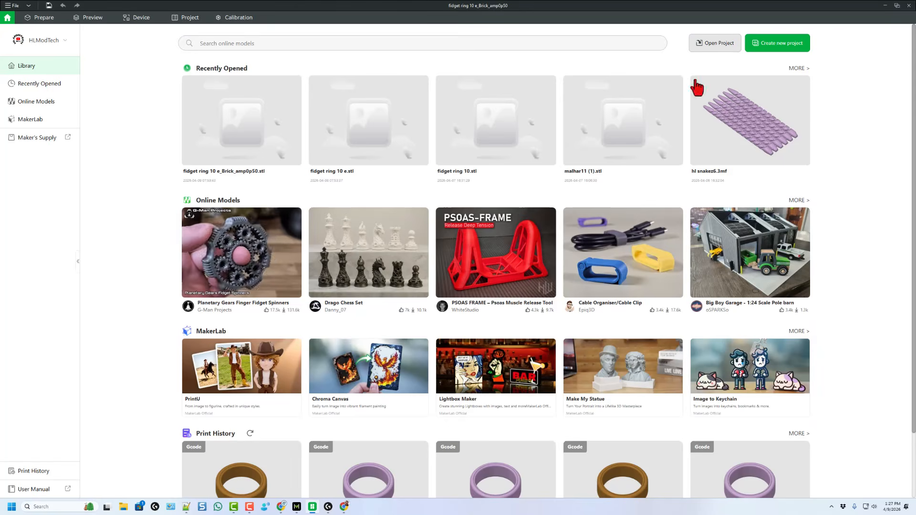
In Bambu Studio, create a new project and import "fidget ring 10 e_Grip-Surface_amp0p50 (1).stl".
{"action": "left_click", "coordinate": [780, 45]}
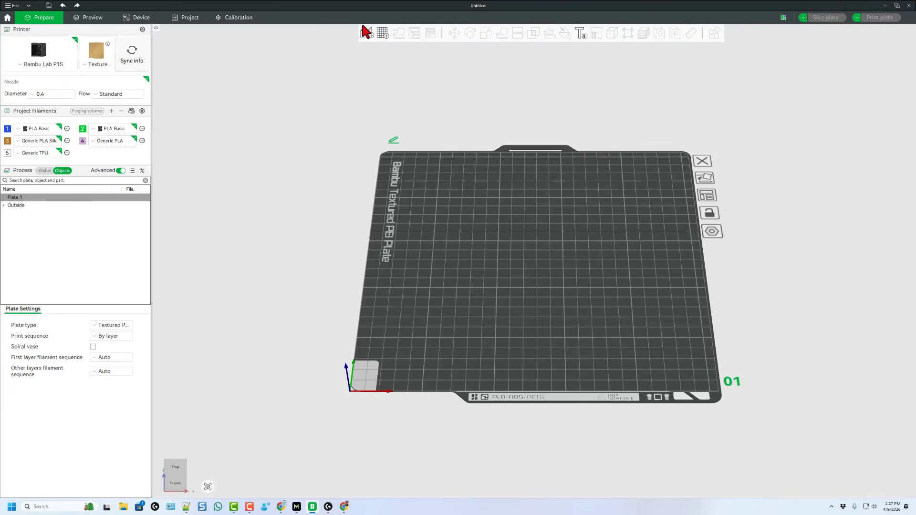
{"action": "left_click", "coordinate": [366, 33]}
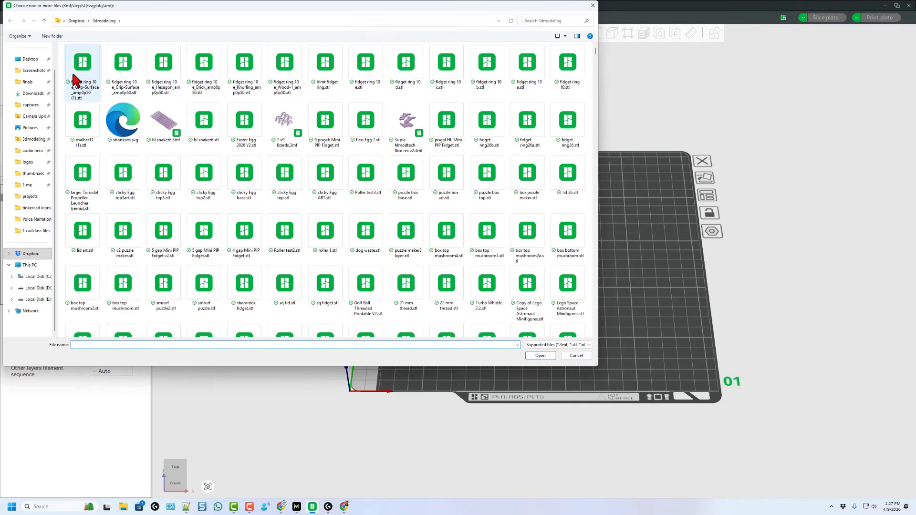
{"action": "double_click", "coordinate": [86, 72]}
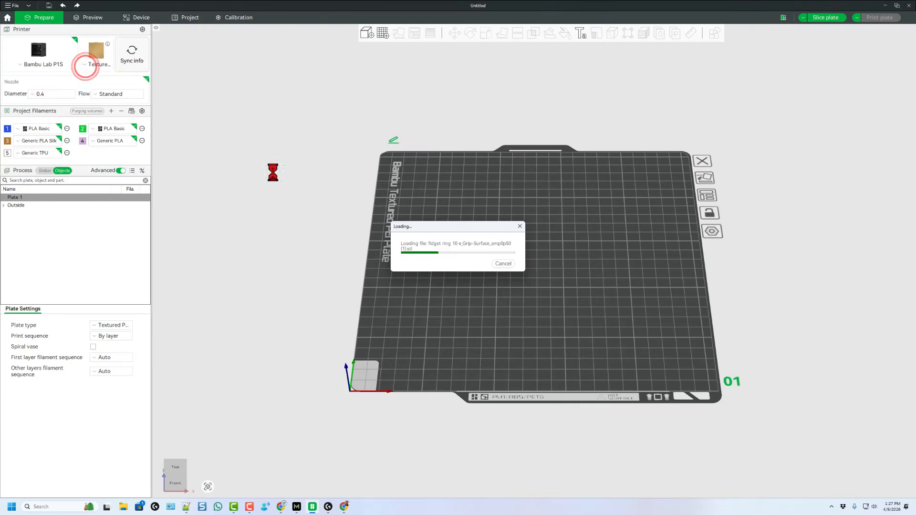
Change the imported ring's filament to Generic PLA Silk, filament 3.
{"action": "scroll", "coordinate": [559, 337], "scroll_direction": "up", "scroll_amount": 2}
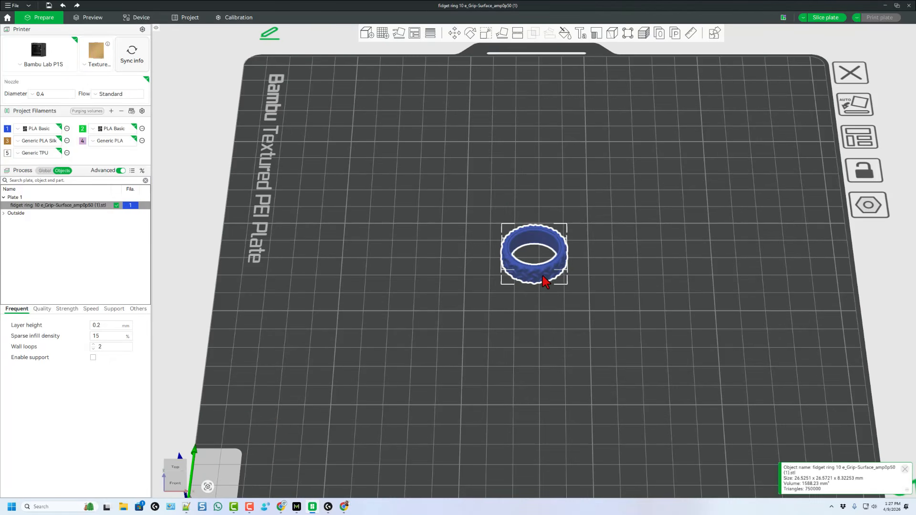
{"action": "right_click", "coordinate": [544, 280]}
{"action": "mouse_move", "coordinate": [573, 271]}
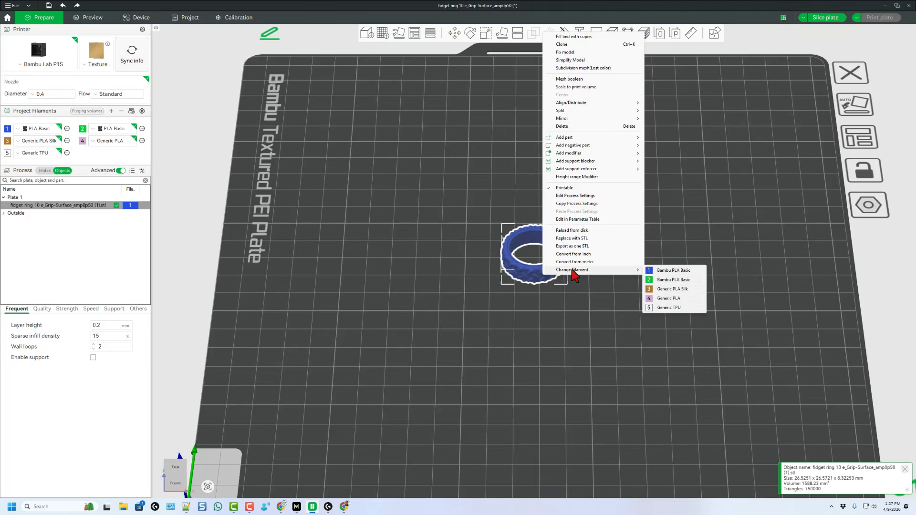
{"action": "left_click", "coordinate": [664, 289]}
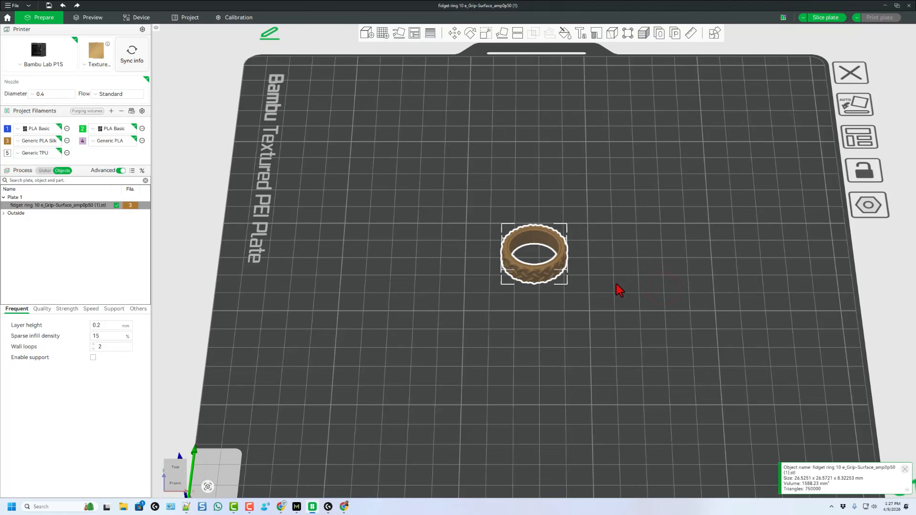
Check the global support settings, slice the plate and send the ring's print job to the Bambu Lab P1S.
{"action": "left_click", "coordinate": [45, 170]}
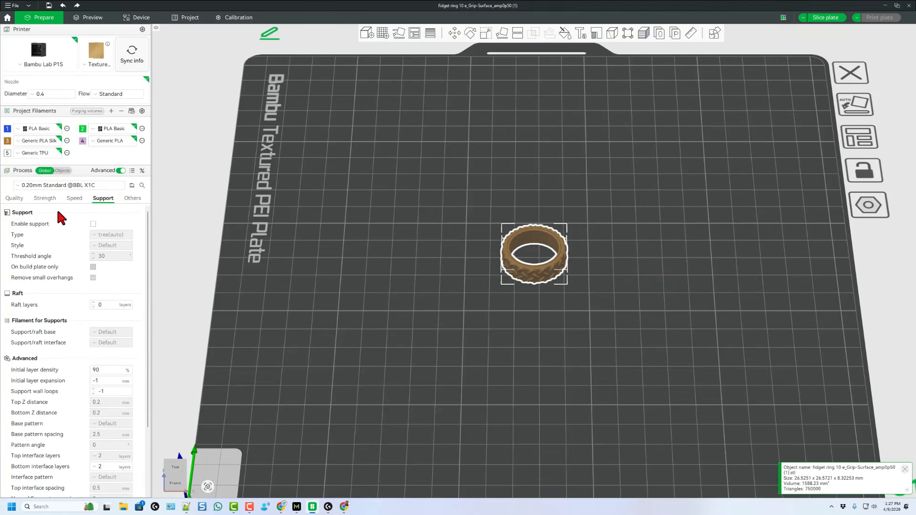
{"action": "scroll", "coordinate": [554, 260], "scroll_direction": "up", "scroll_amount": 2}
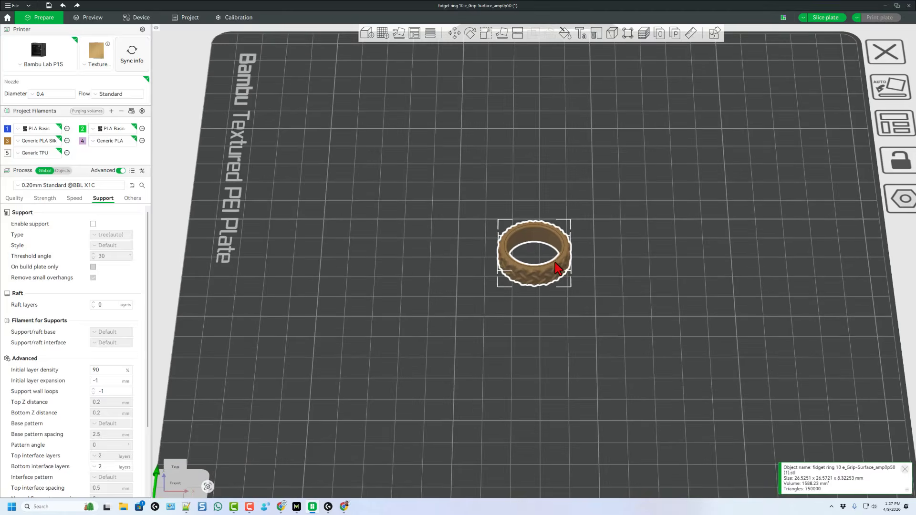
{"action": "left_click", "coordinate": [823, 19]}
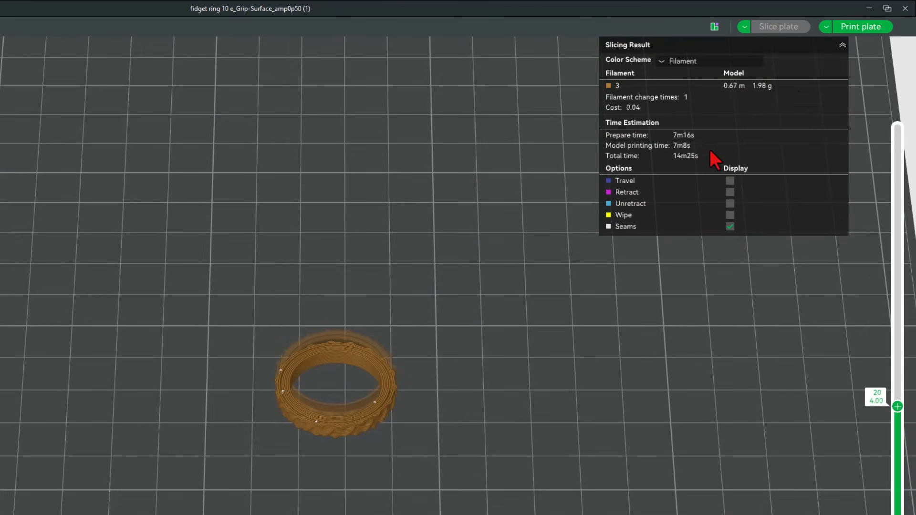
{"action": "left_click", "coordinate": [860, 26]}
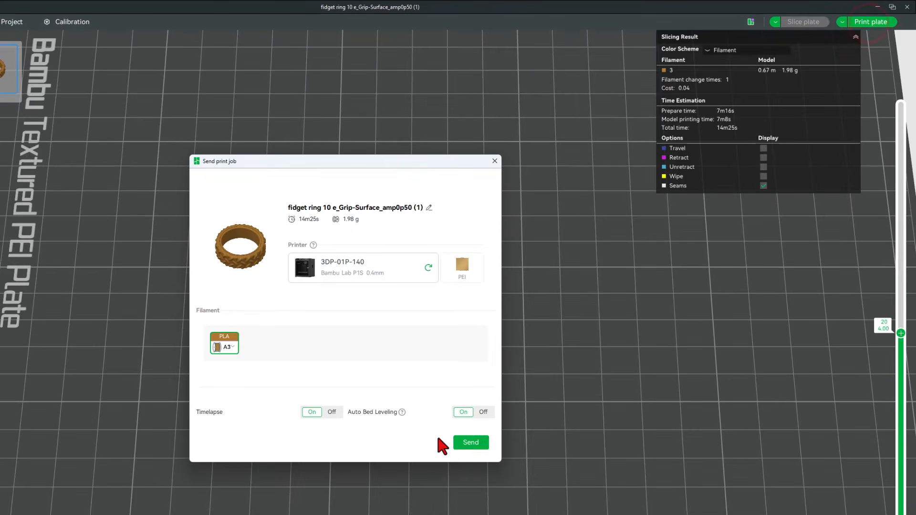
{"action": "left_click", "coordinate": [460, 444]}
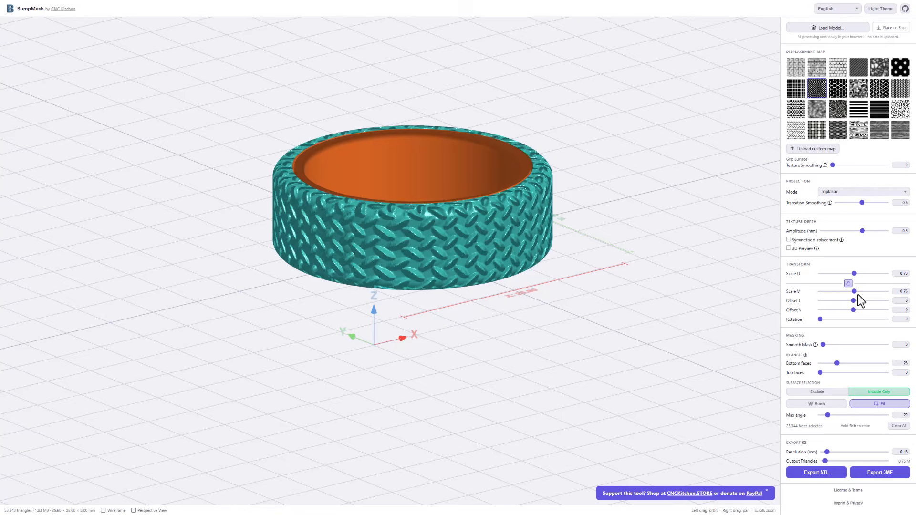
Back in BumpMesh, set Scale U and Scale V to 1.17 for the triplanar Grip Surface texture and review the ring.
{"action": "left_click_drag", "start_coordinate": [854, 291], "coordinate": [859, 298]}
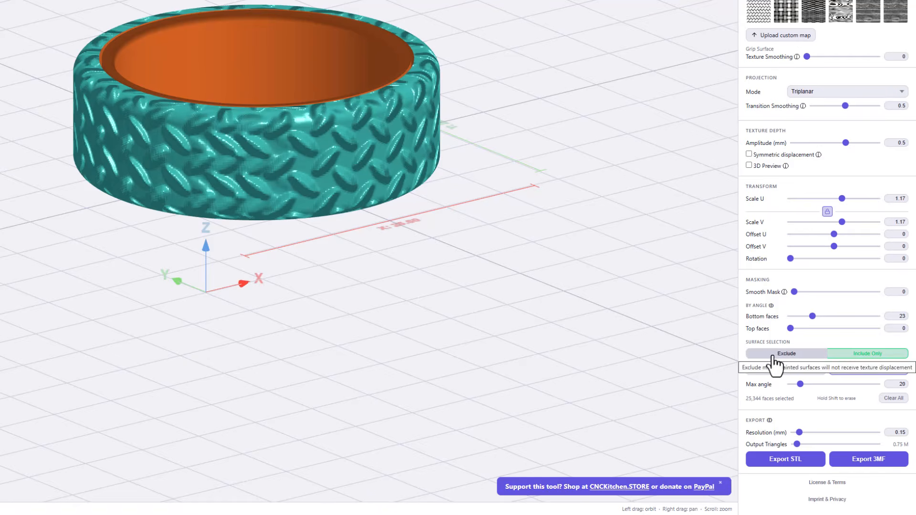
{"action": "scroll", "coordinate": [614, 345], "scroll_direction": "down", "scroll_amount": 1}
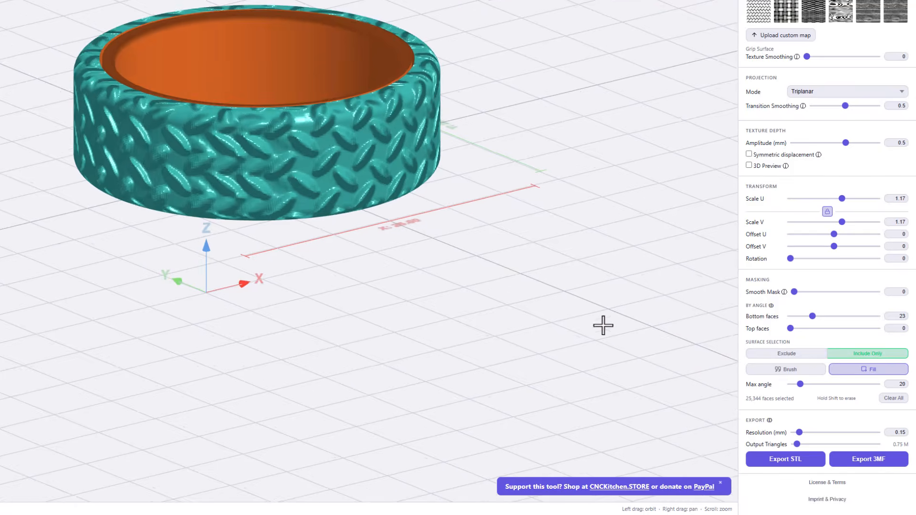
{"action": "left_click_drag", "start_coordinate": [603, 325], "coordinate": [659, 299]}
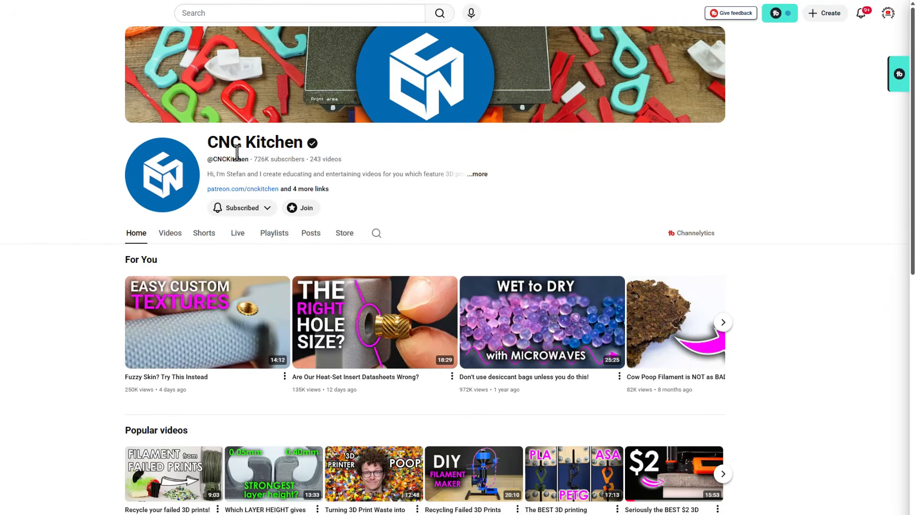